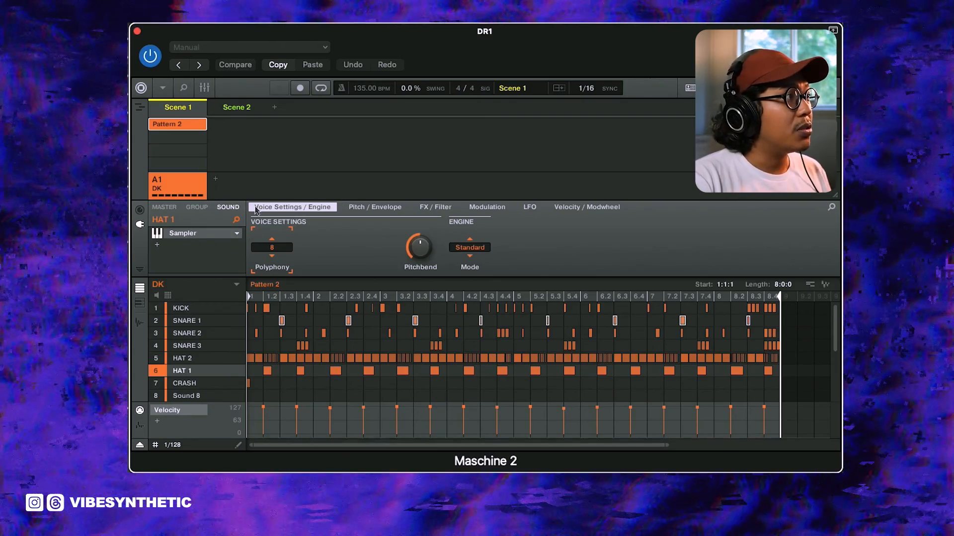
# Step: Review the groove swing settings of HAT 1, the three snares and HAT 2
pyautogui.click(139, 209)
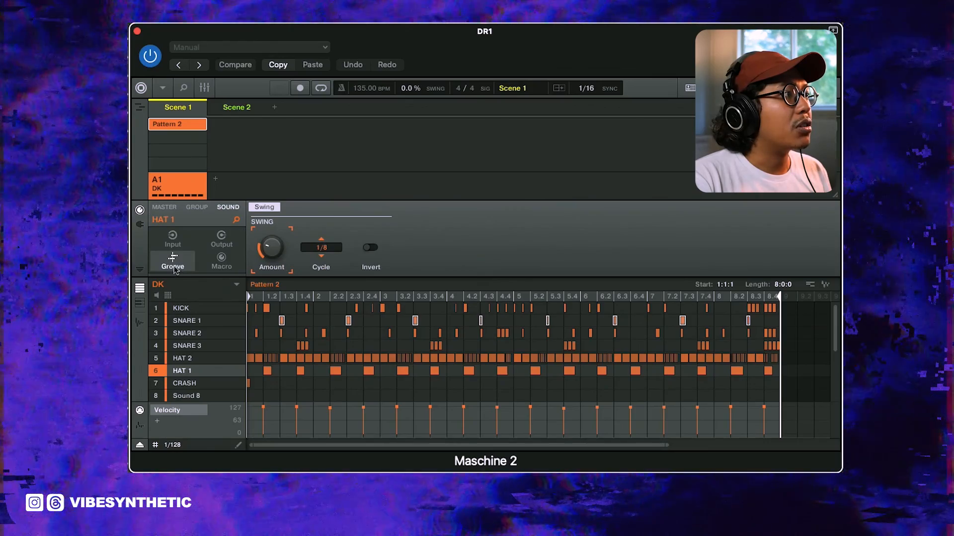
pyautogui.click(320, 248)
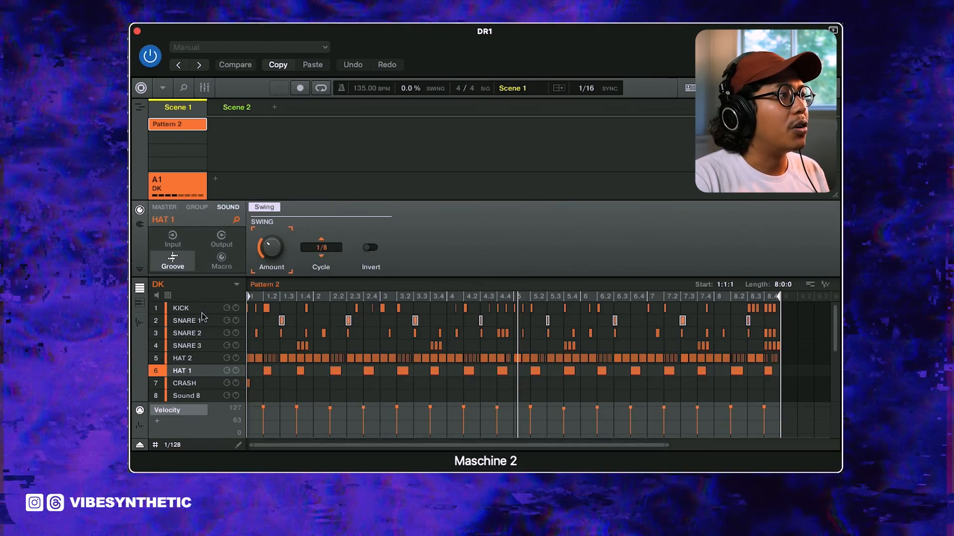
pyautogui.click(209, 323)
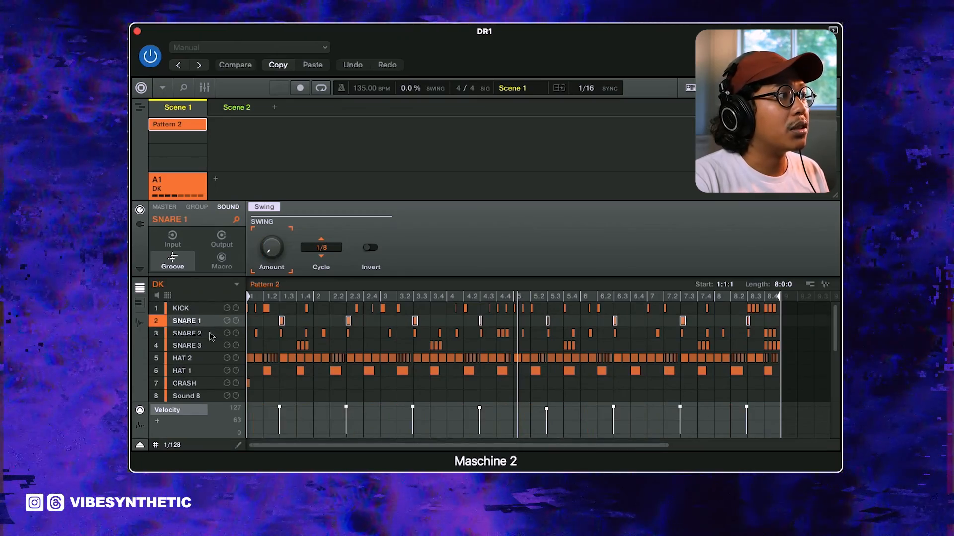
pyautogui.click(211, 337)
pyautogui.click(208, 346)
pyautogui.click(197, 371)
pyautogui.click(196, 360)
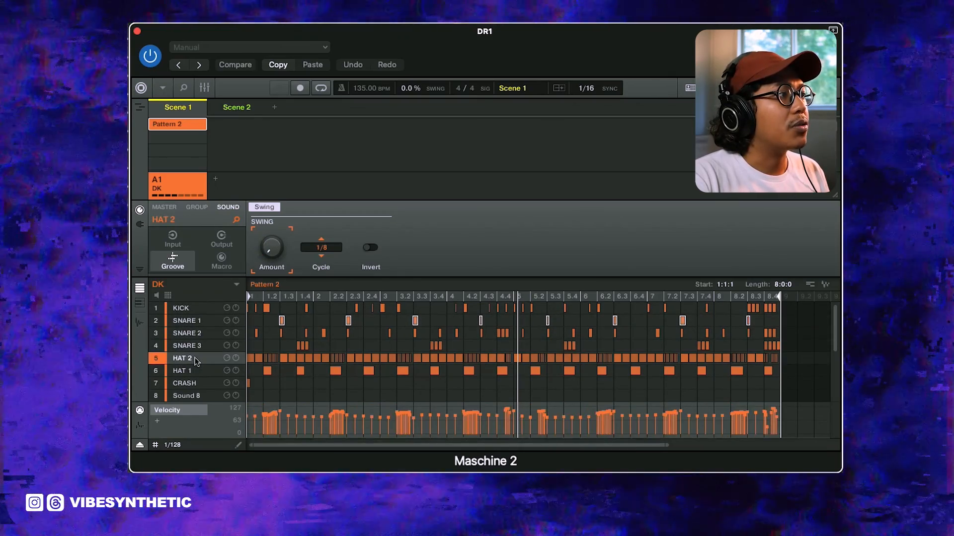
pyautogui.click(201, 336)
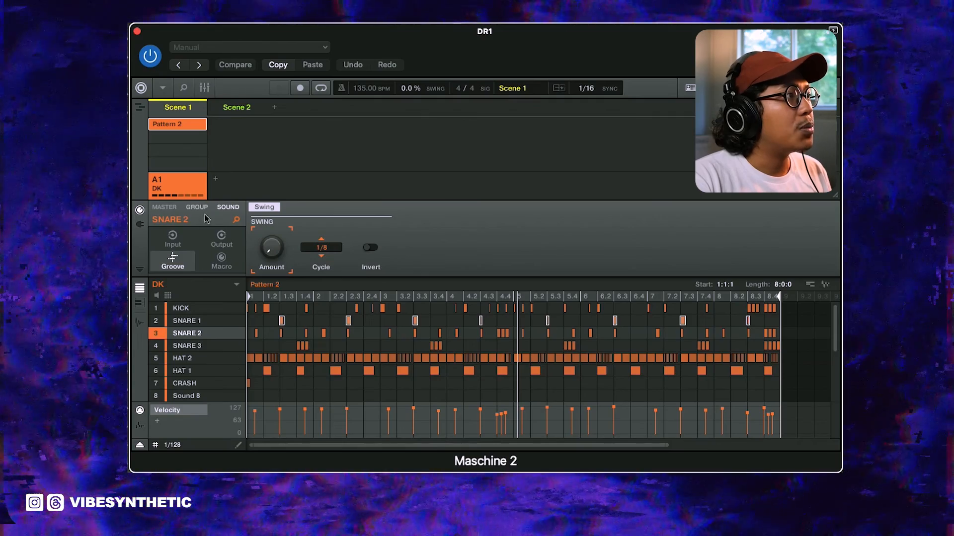
# Step: Adjust the swing amount of the whole DK group at a 1/8 cycle, trying about 55% while listening to the pattern
pyautogui.click(197, 207)
pyautogui.click(321, 247)
pyautogui.click(324, 270)
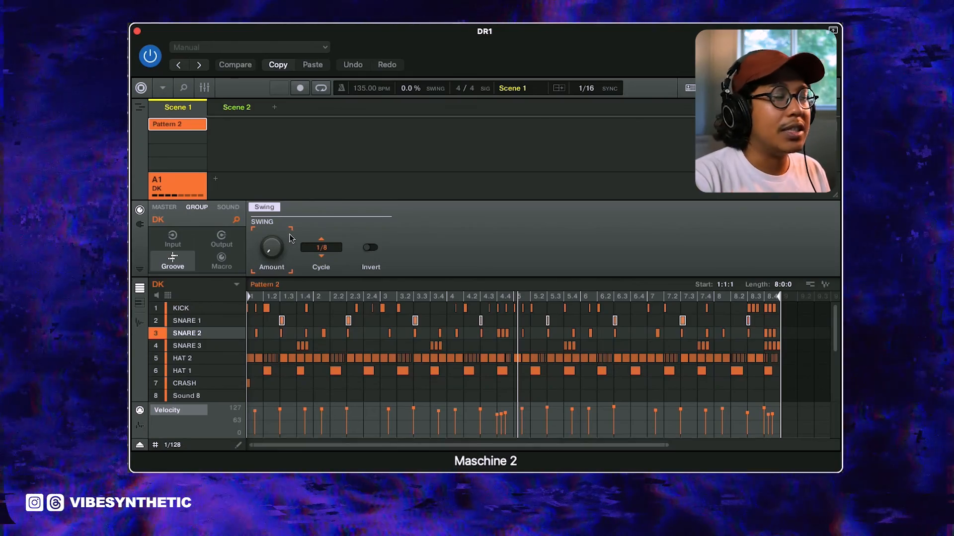
pyautogui.moveTo(270, 254)
pyautogui.moveTo(271, 254); pyautogui.dragTo(271, 240)
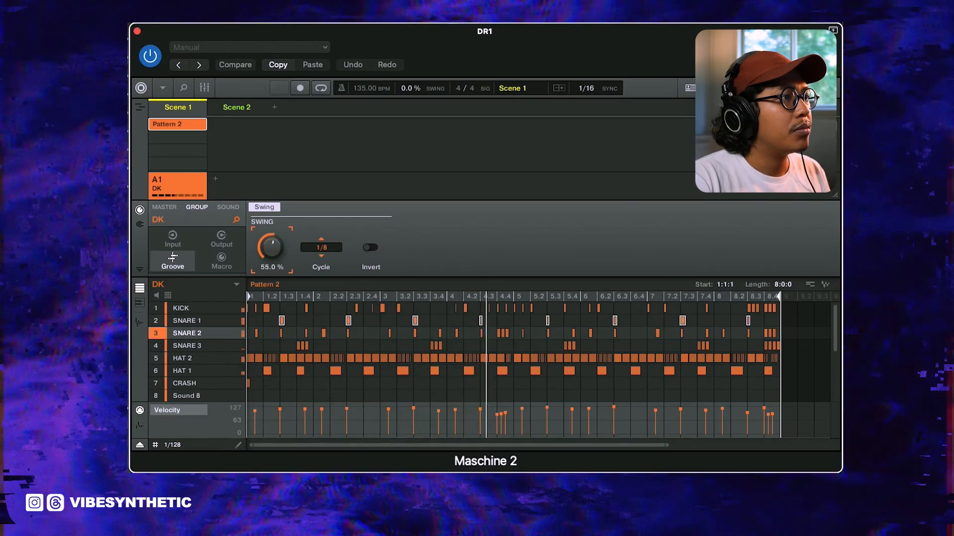
pyautogui.moveTo(271, 223)
pyautogui.mouseDown()
pyautogui.moveTo(271, 212)
pyautogui.moveTo(270, 238)
pyautogui.mouseUp()
pyautogui.press('space')
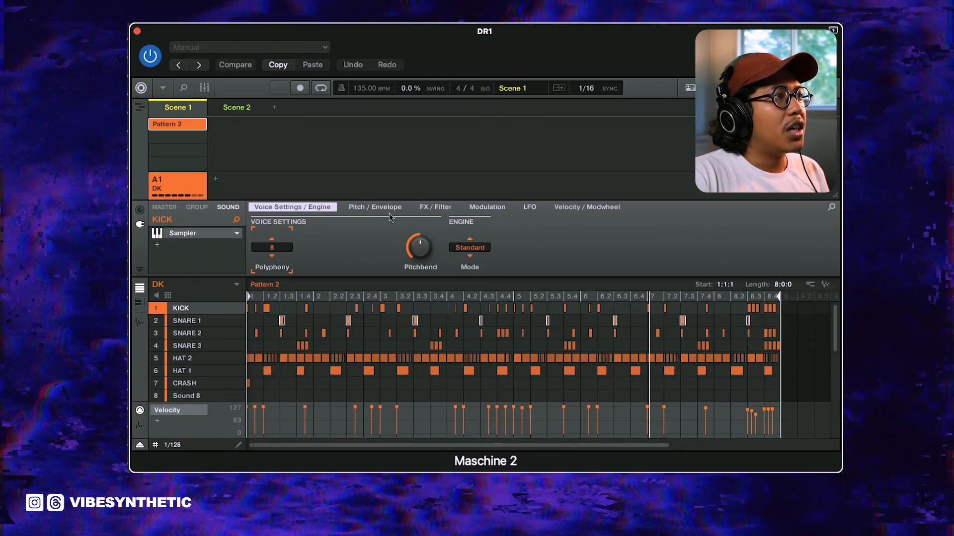
# Step: Try the One-shot envelope type on the KICK sampler and switch it back to ADSR
pyautogui.click(388, 209)
pyautogui.click(420, 248)
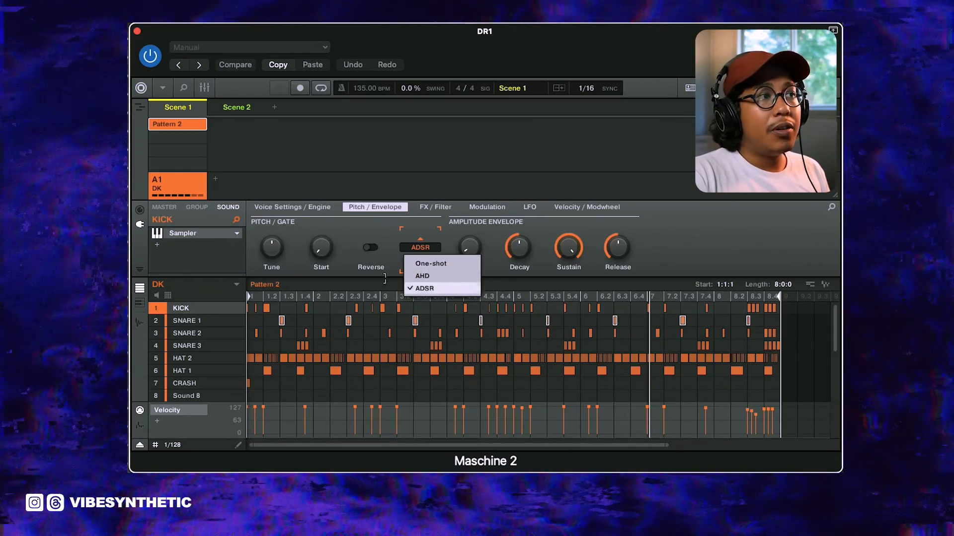
pyautogui.click(436, 266)
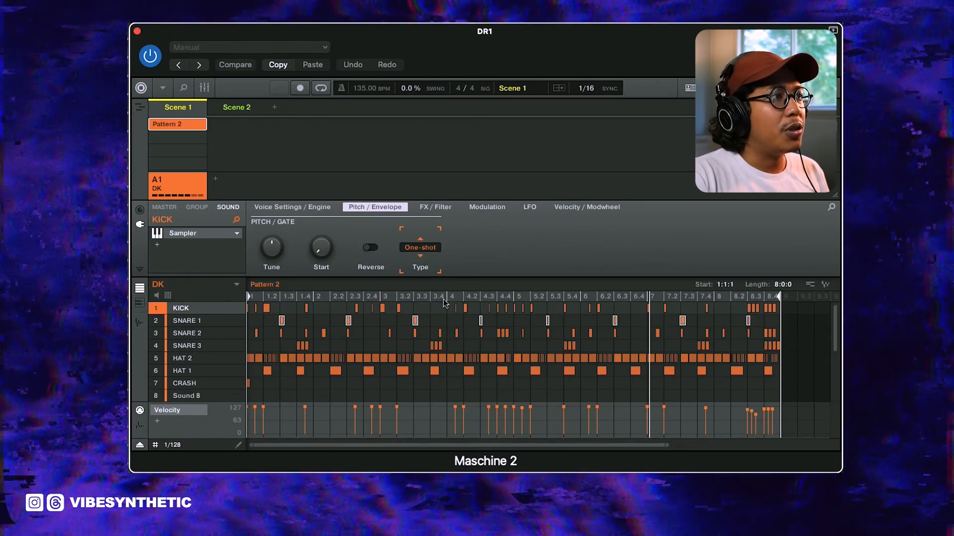
pyautogui.click(434, 248)
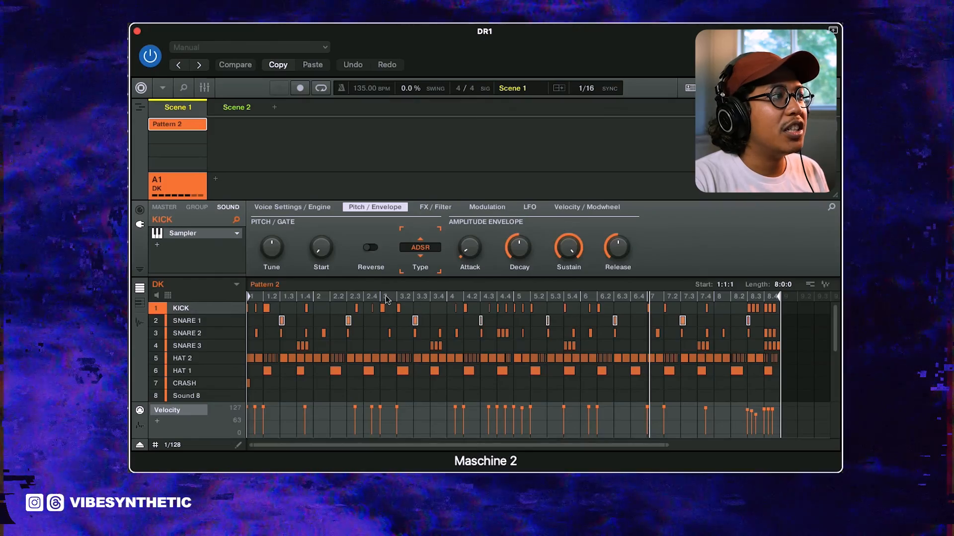
# Step: Solo the KICK, play the pattern and set its amplitude attack to about 1.4 ms
pyautogui.click(227, 308)
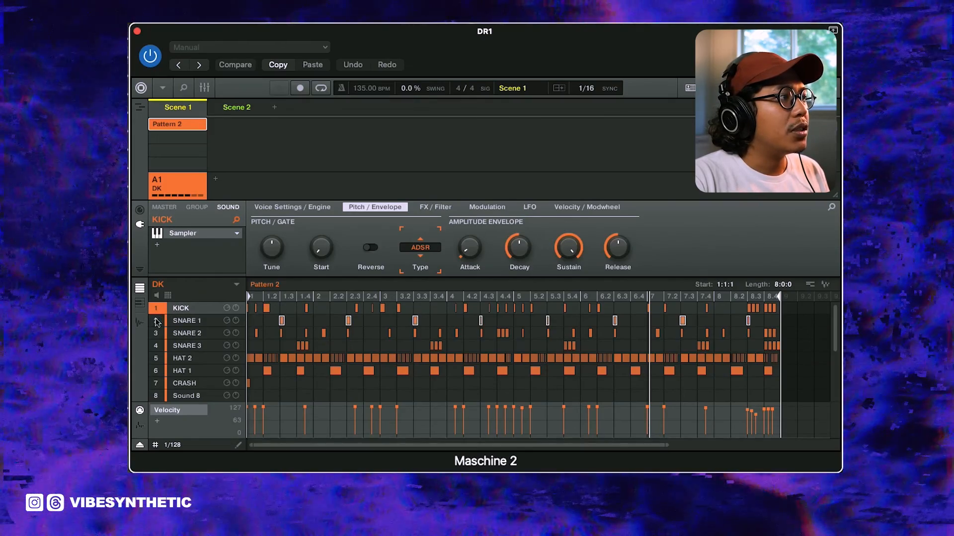
pyautogui.press('space')
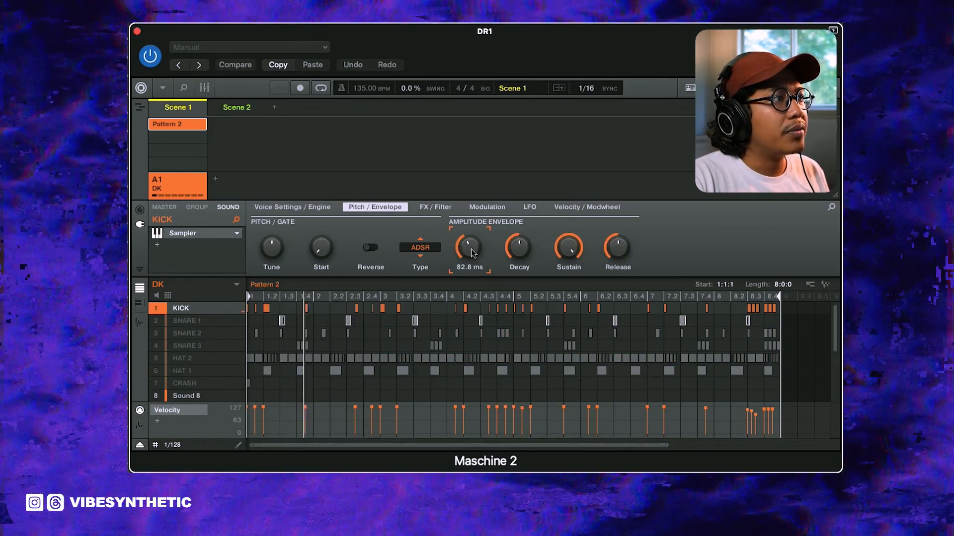
pyautogui.moveTo(468, 247); pyautogui.dragTo(469, 236)
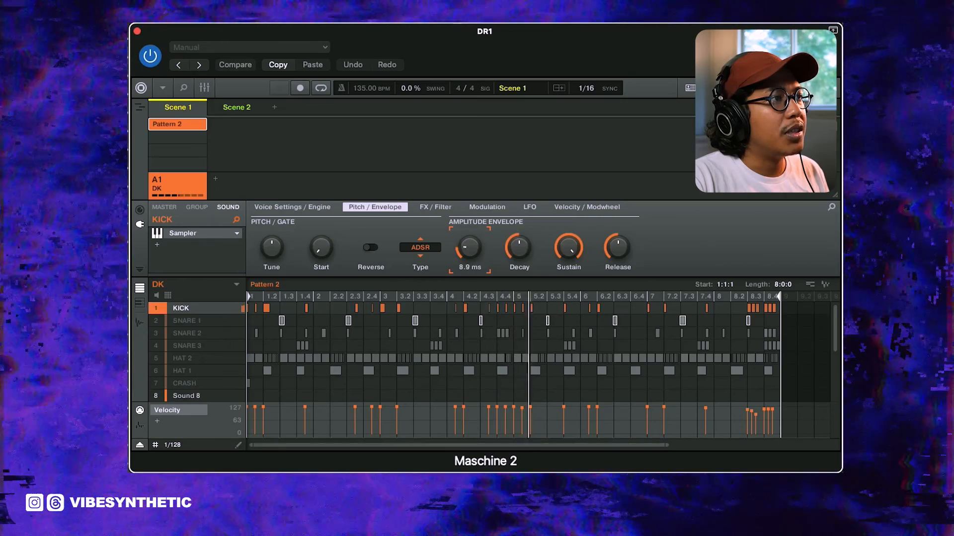
pyautogui.moveTo(470, 247); pyautogui.dragTo(469, 252)
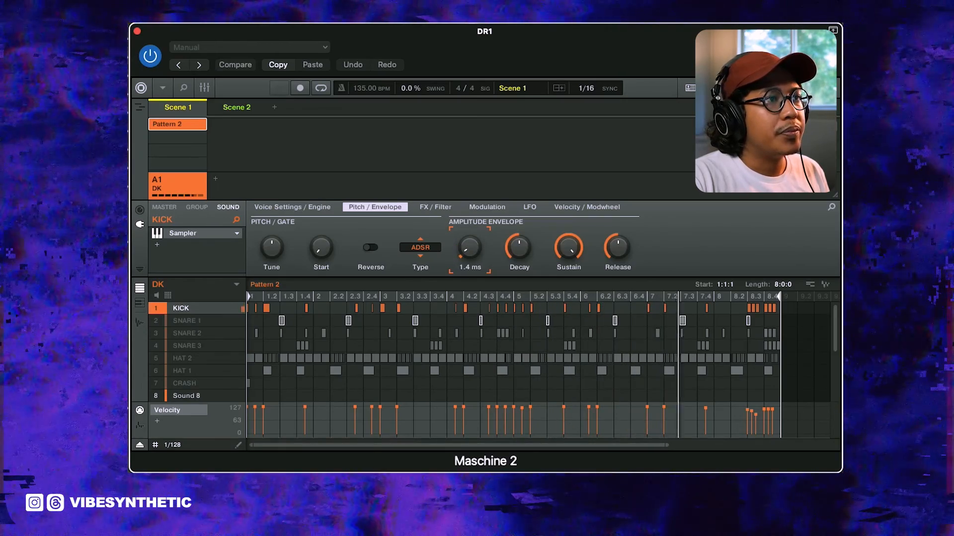
# Step: Shorten SNARE 1's amplitude envelope by adjusting its release and decay, and raise its tuning to about 3.00
pyautogui.click(157, 322)
pyautogui.moveTo(618, 247); pyautogui.dragTo(617, 261)
pyautogui.moveTo(519, 247); pyautogui.dragTo(519, 243)
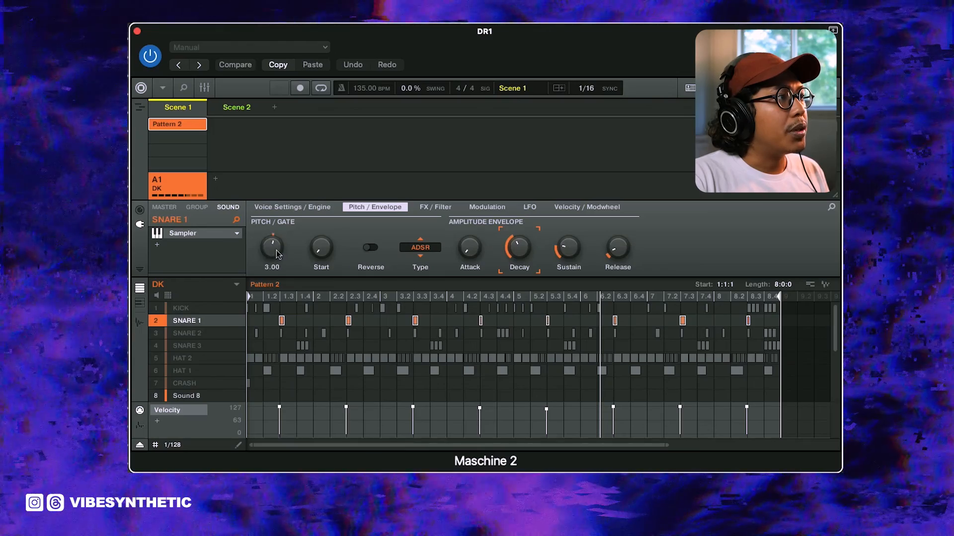
pyautogui.moveTo(271, 253)
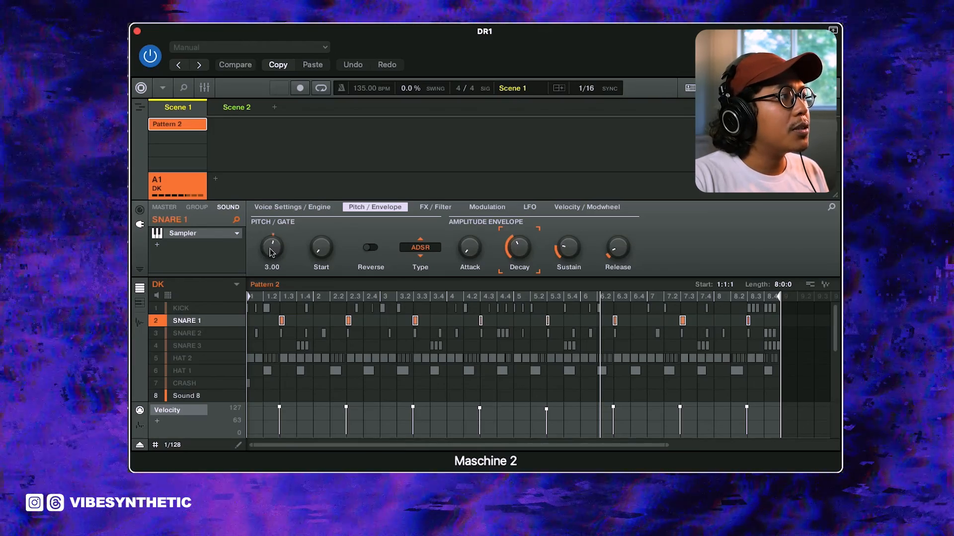
pyautogui.moveTo(270, 253)
pyautogui.mouseDown()
pyautogui.moveTo(271, 224)
pyautogui.moveTo(270, 250)
pyautogui.mouseUp()
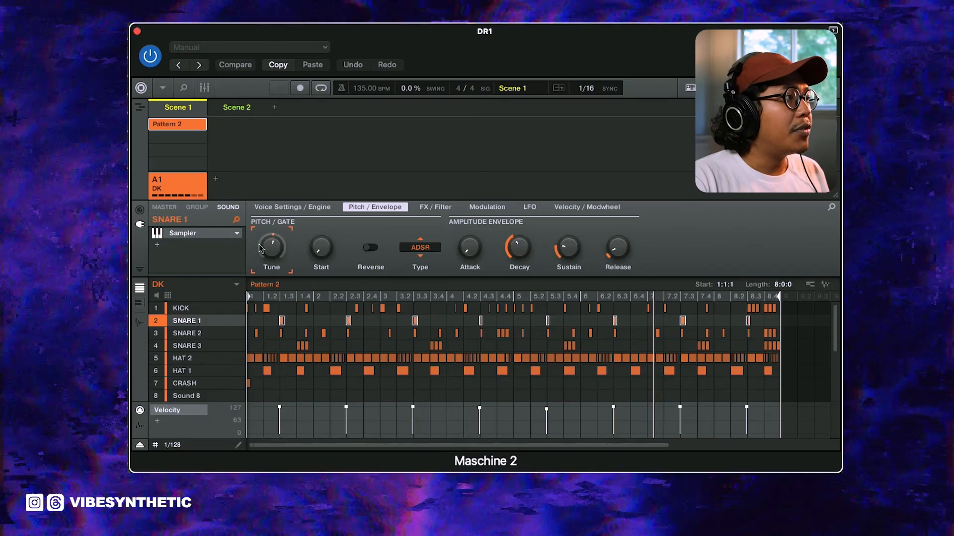
# Step: Review the pitch and envelope settings of each drum sound from KICK to CRASH
pyautogui.click(202, 309)
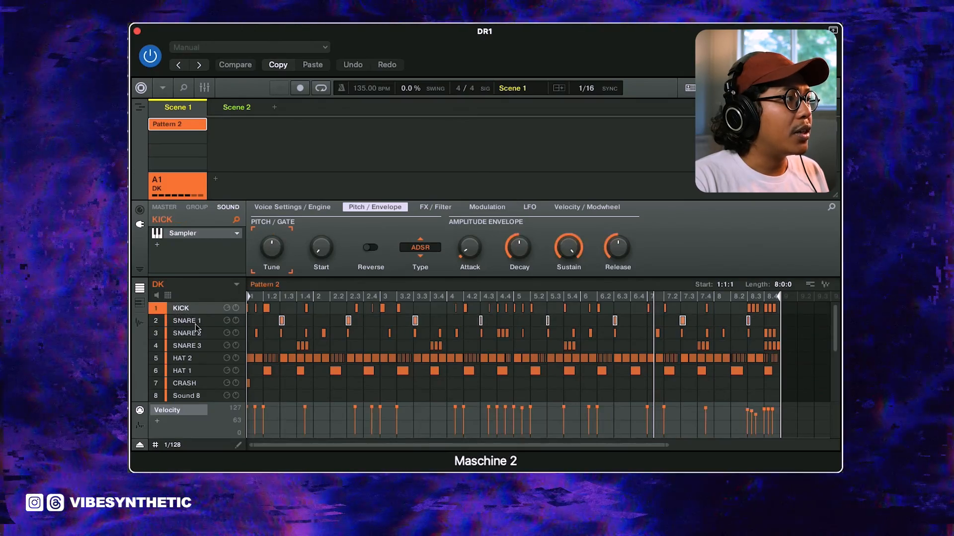
pyautogui.click(196, 321)
pyautogui.click(194, 333)
pyautogui.click(190, 346)
pyautogui.click(183, 358)
pyautogui.click(183, 371)
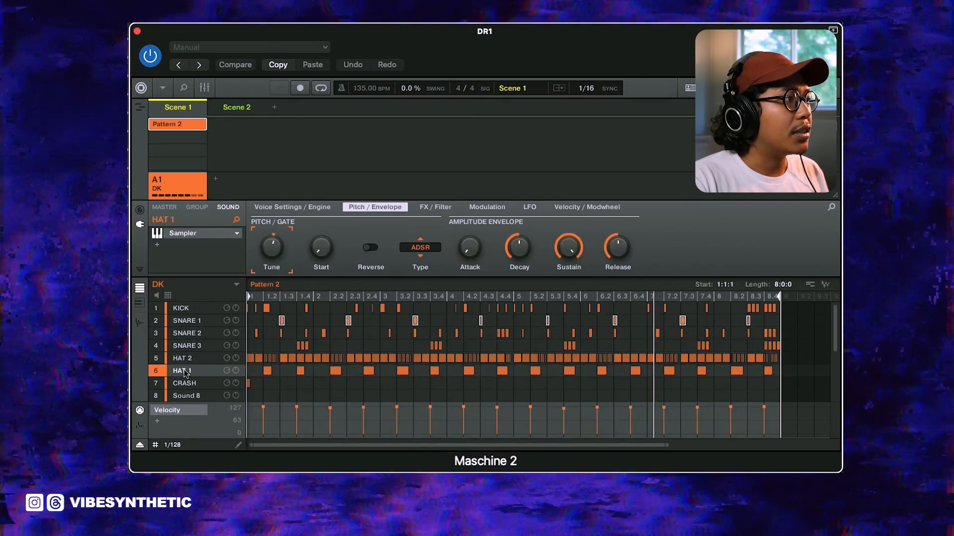
pyautogui.click(185, 384)
pyautogui.click(184, 310)
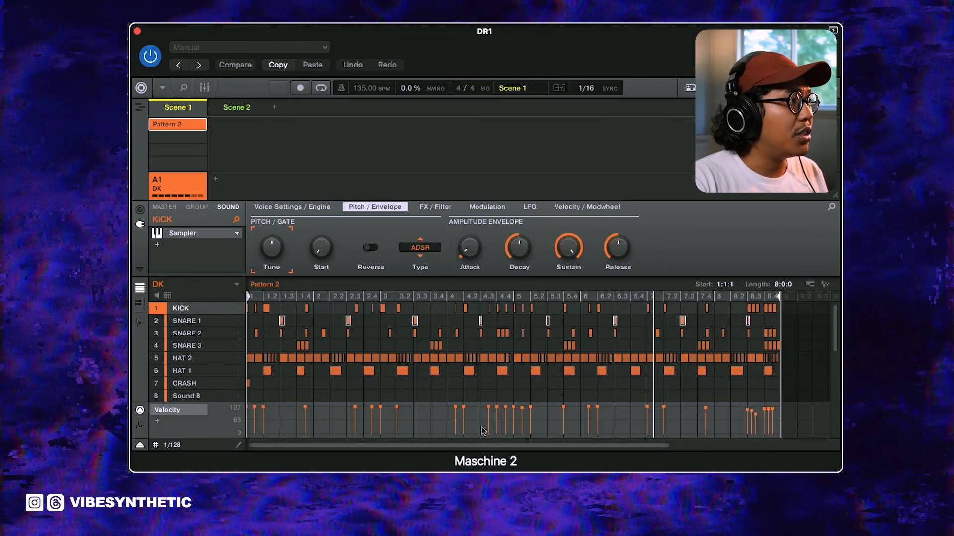
# Step: Open the KICK sample for editing and adjust the end point of its play range
pyautogui.click(141, 323)
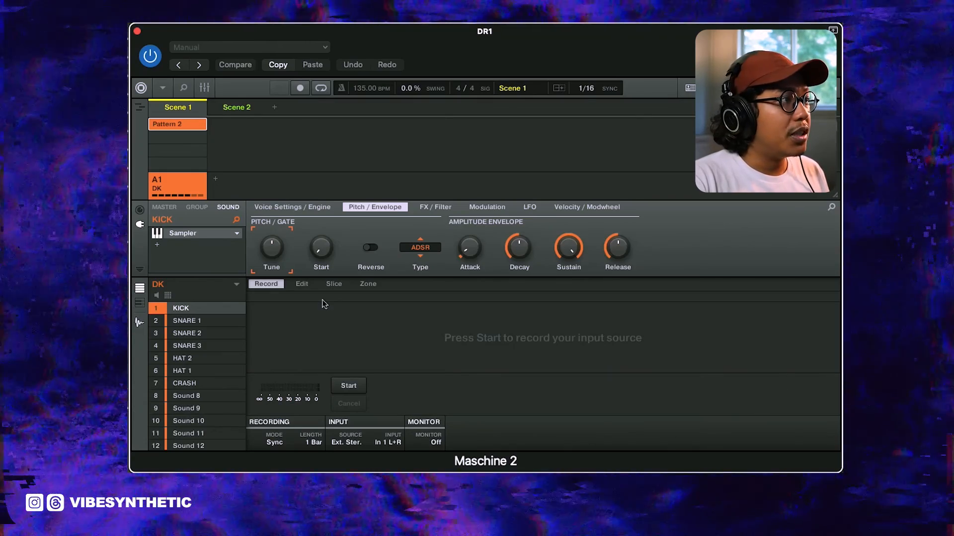
pyautogui.click(302, 284)
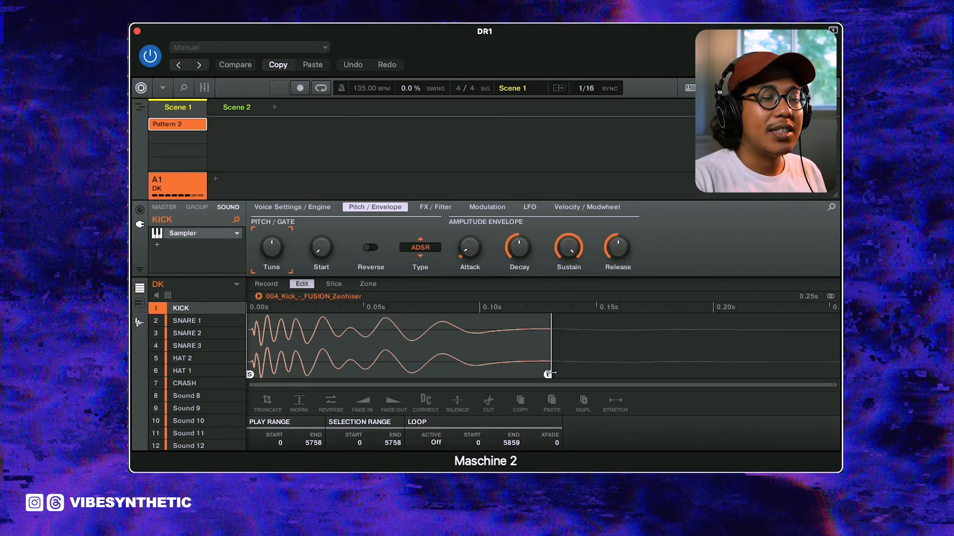
pyautogui.moveTo(548, 374)
pyautogui.mouseDown()
pyautogui.moveTo(836, 373)
pyautogui.moveTo(521, 375)
pyautogui.moveTo(813, 375)
pyautogui.mouseUp()
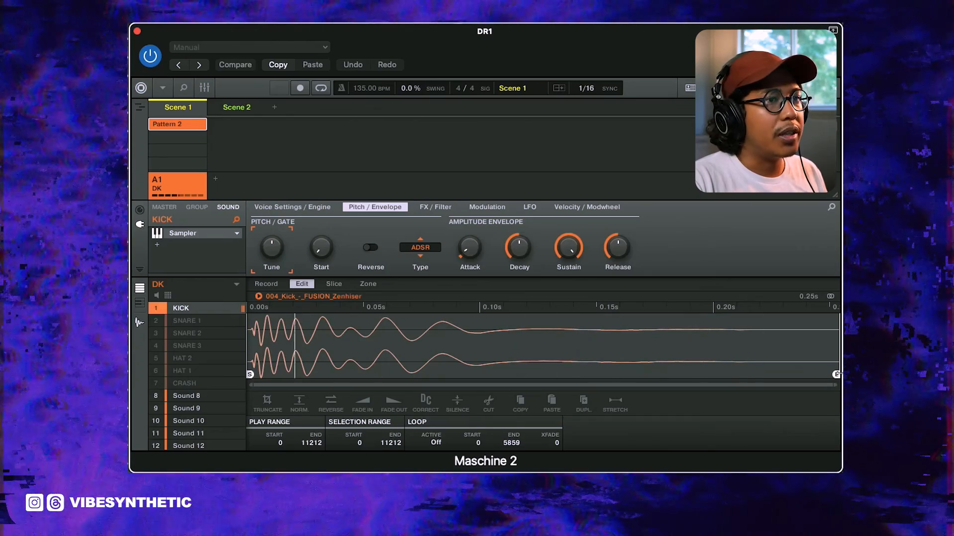
pyautogui.moveTo(726, 374); pyautogui.dragTo(590, 374)
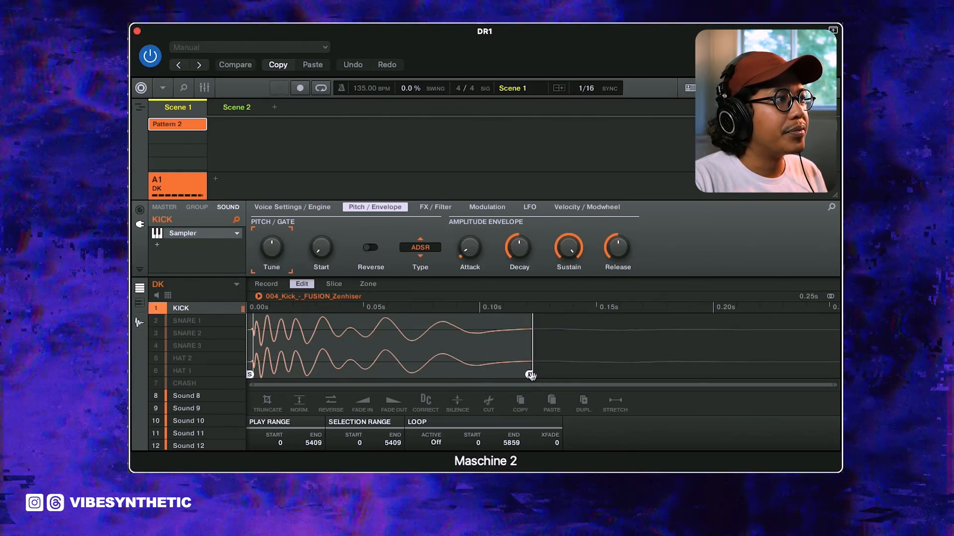
pyautogui.moveTo(531, 376); pyautogui.dragTo(613, 374)
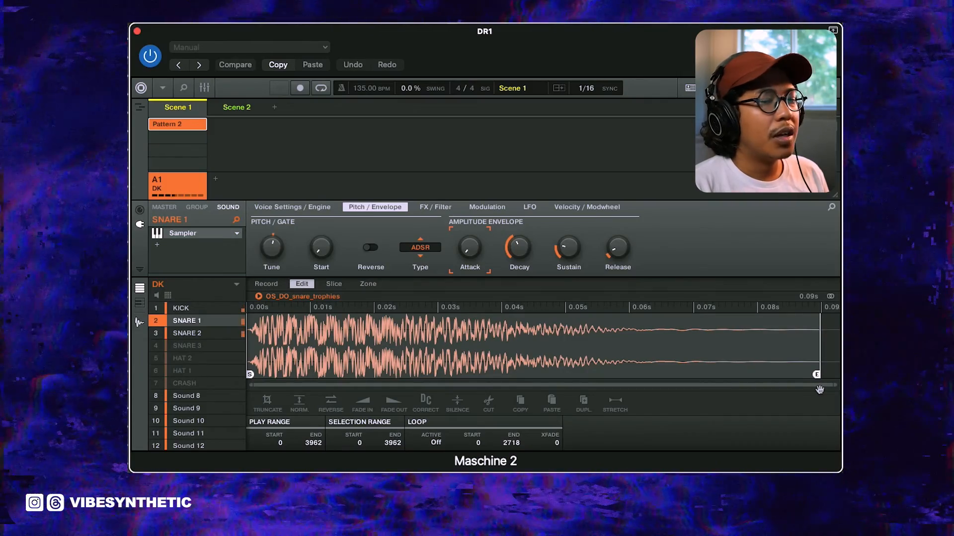
# Step: Turn on Reverse for SNARE 1 and shorten the end of its sample's play range
pyautogui.moveTo(810, 376); pyautogui.dragTo(490, 377)
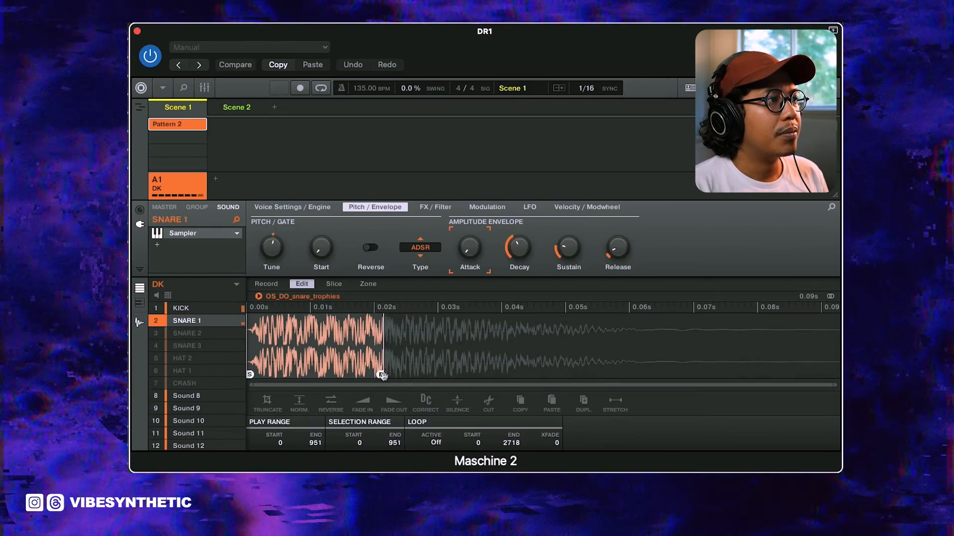
pyautogui.moveTo(352, 376); pyautogui.dragTo(445, 371)
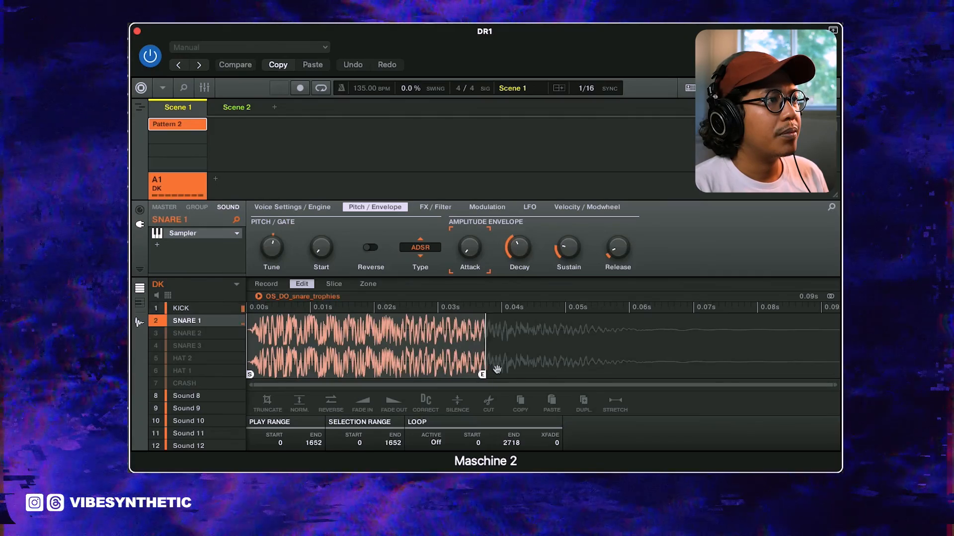
pyautogui.moveTo(545, 377); pyautogui.dragTo(636, 376)
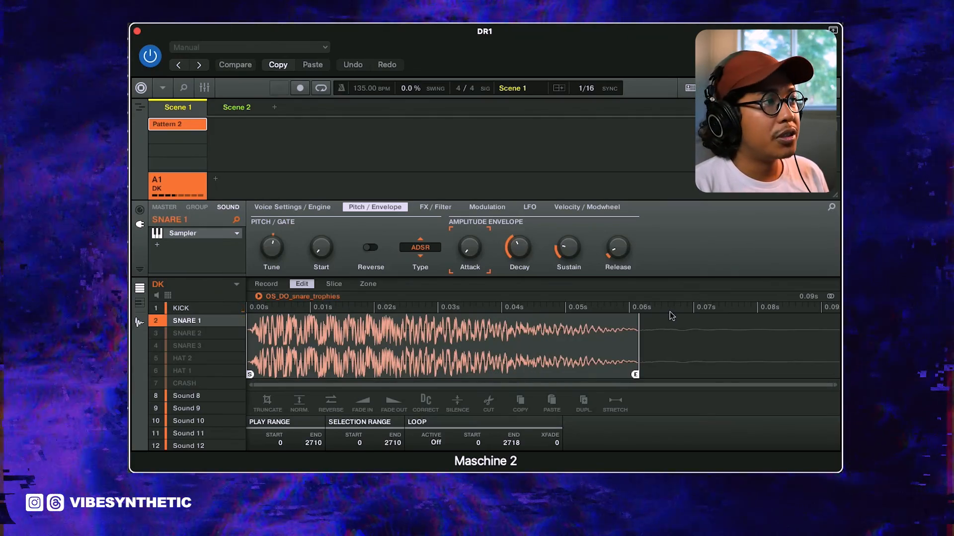
pyautogui.click(372, 247)
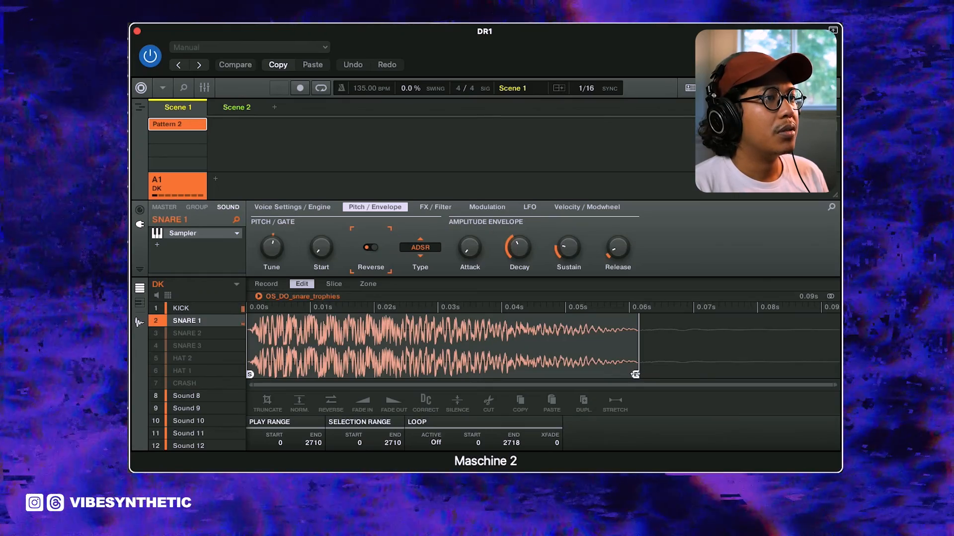
pyautogui.moveTo(636, 375)
pyautogui.mouseDown()
pyautogui.moveTo(437, 367)
pyautogui.moveTo(440, 358)
pyautogui.mouseUp()
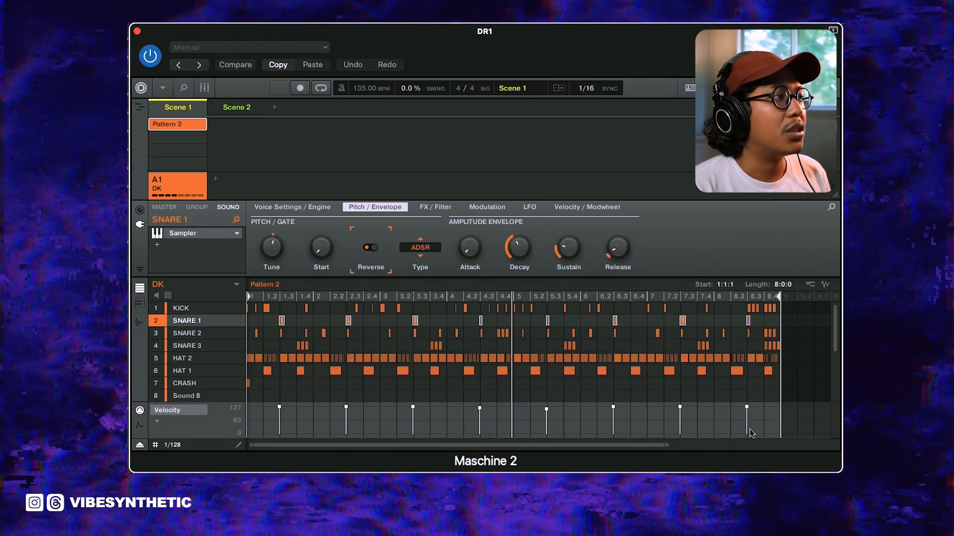
# Step: Nudge the SNARE 1 note just before beat 1.3 one step earlier on the 1/128 grid
pyautogui.click(206, 335)
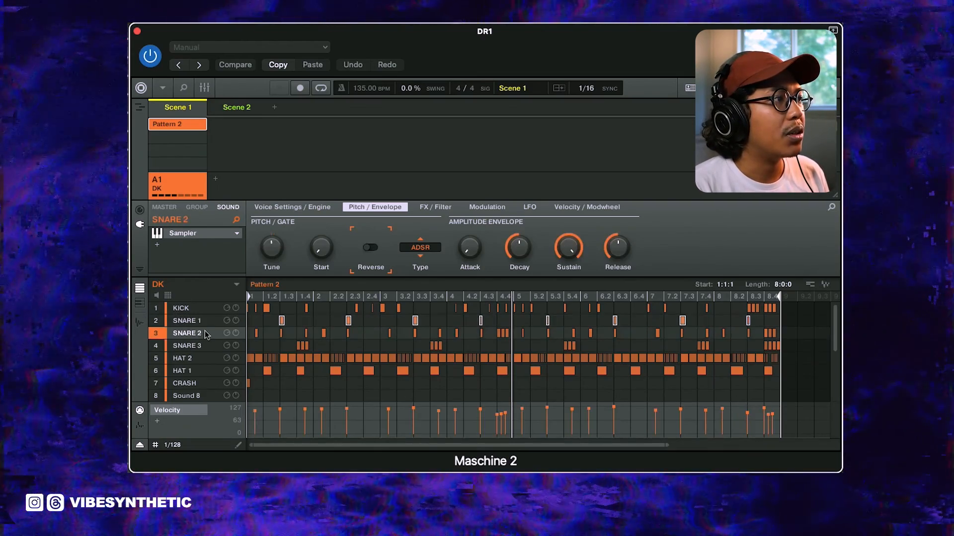
pyautogui.click(206, 325)
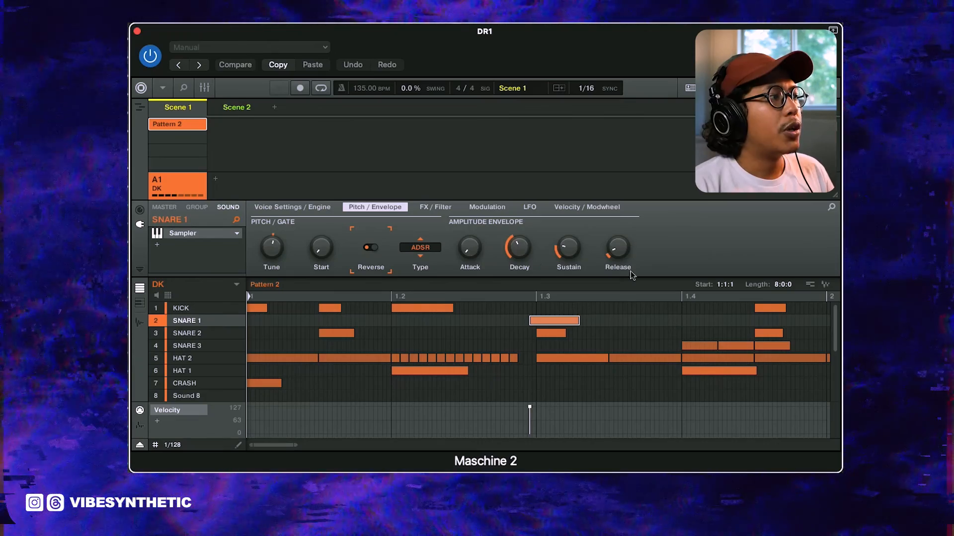
pyautogui.click(173, 446)
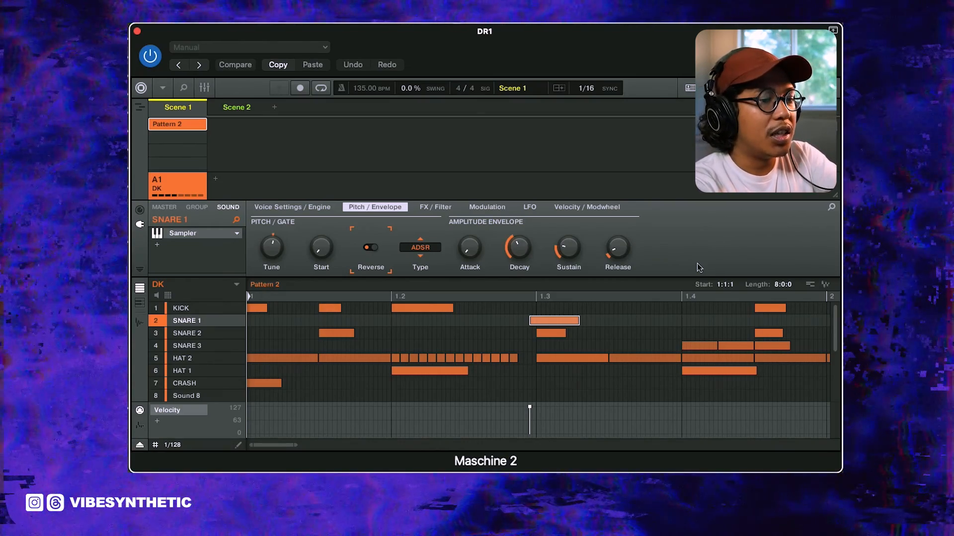
pyautogui.press('Left')
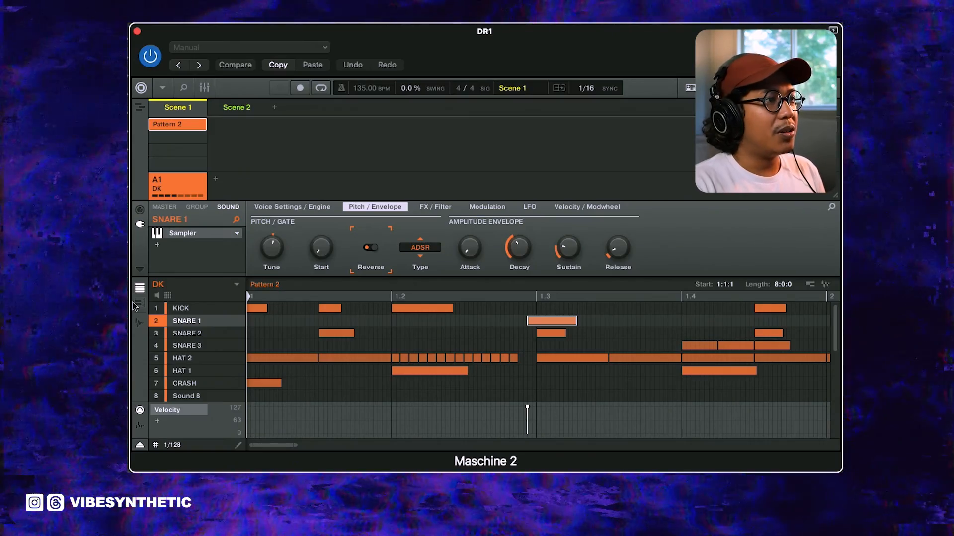
# Step: Draw rising velocity ramps on the HAT 2 rolls in bars 1 and 2 and play the pattern
pyautogui.moveTo(517, 328); pyautogui.dragTo(398, 364)
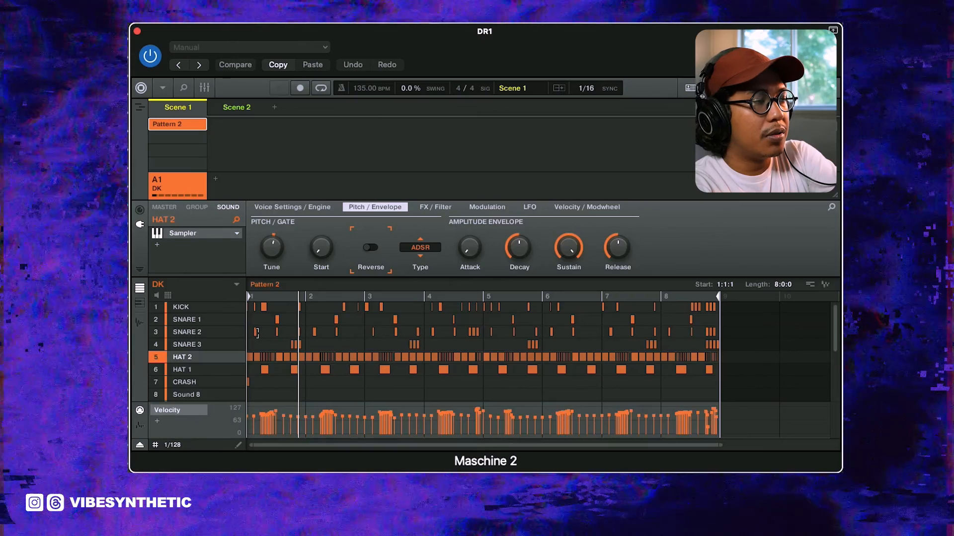
pyautogui.click(257, 332)
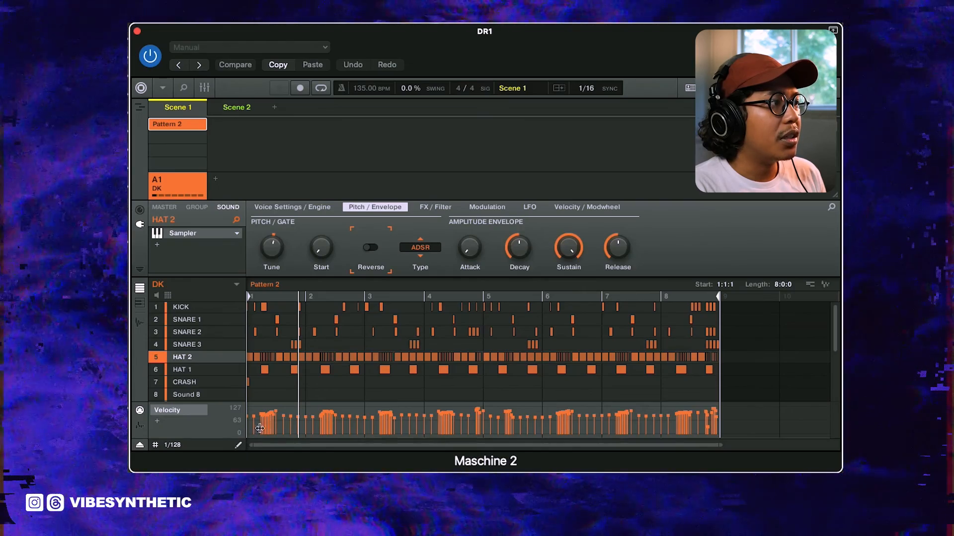
pyautogui.moveTo(271, 421)
pyautogui.mouseDown()
pyautogui.moveTo(276, 411)
pyautogui.moveTo(335, 413)
pyautogui.mouseUp()
pyautogui.press('space')
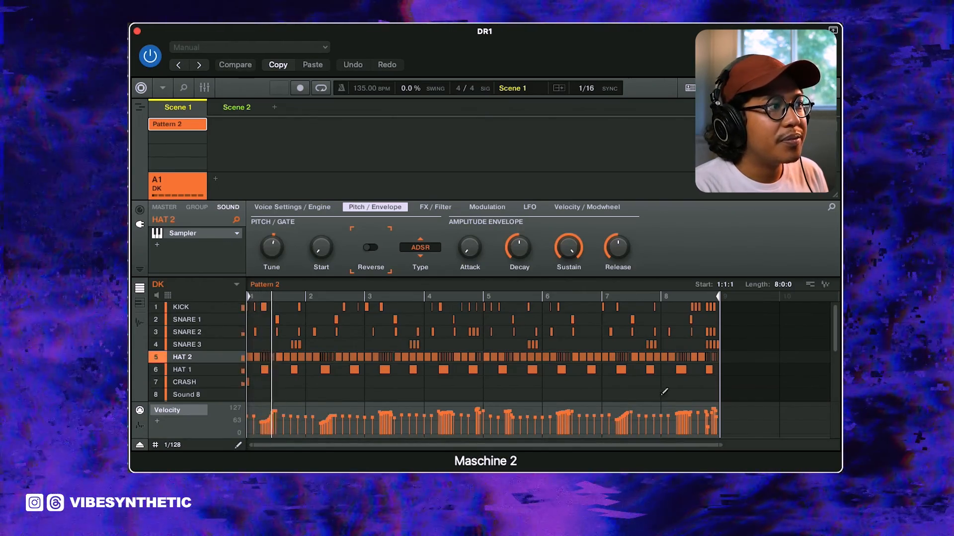